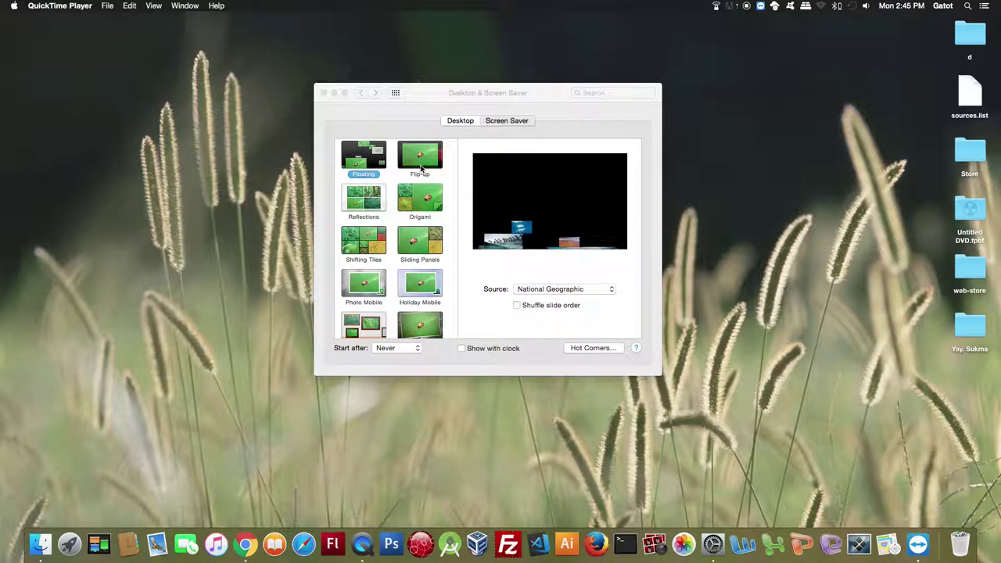
- Try the Earth Horizon and Yosemite 3 images from Apple's Desktop Pictures as the desktop background
{"action": "left_click", "coordinate": [493, 120]}
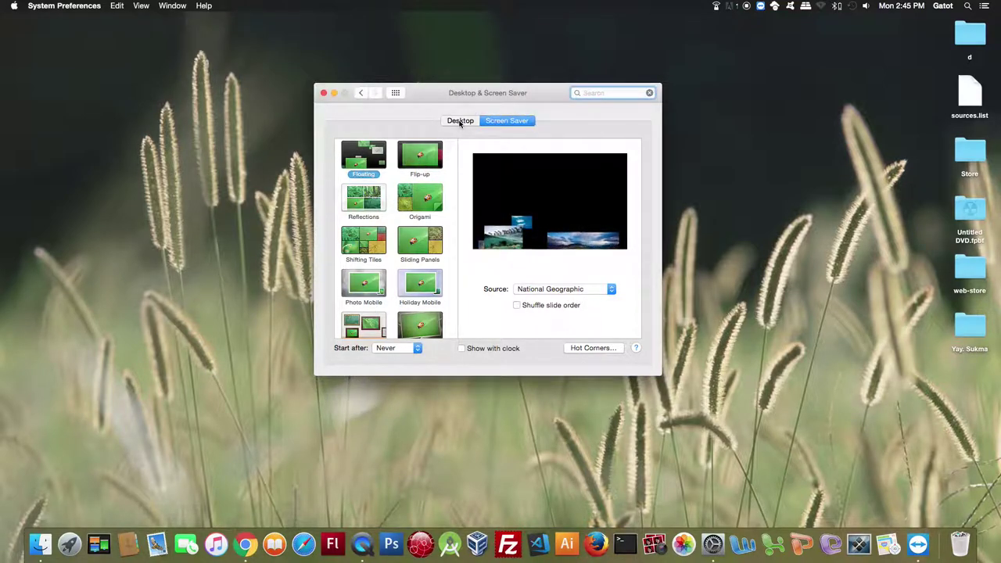
{"action": "left_click", "coordinate": [475, 122]}
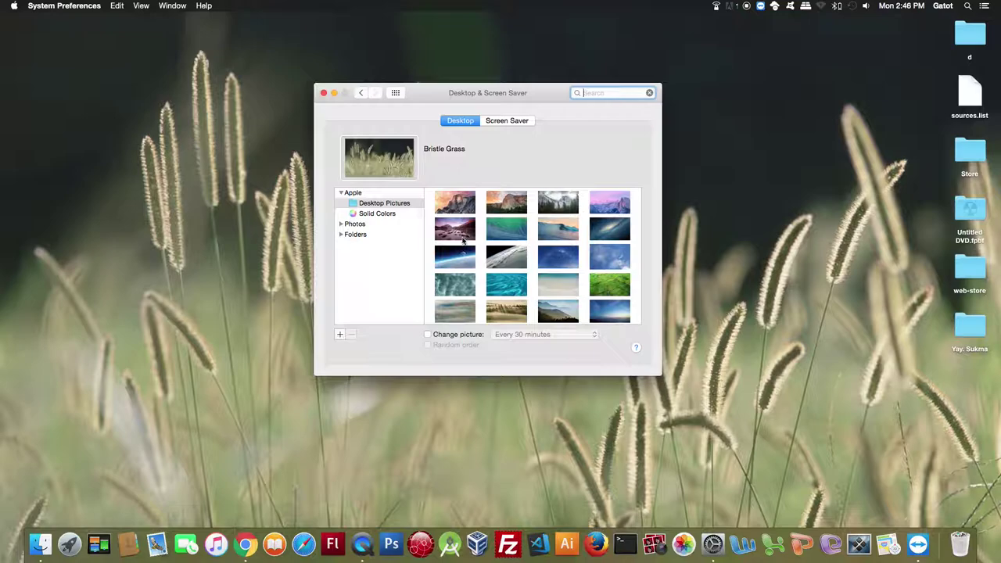
{"action": "left_click", "coordinate": [503, 256]}
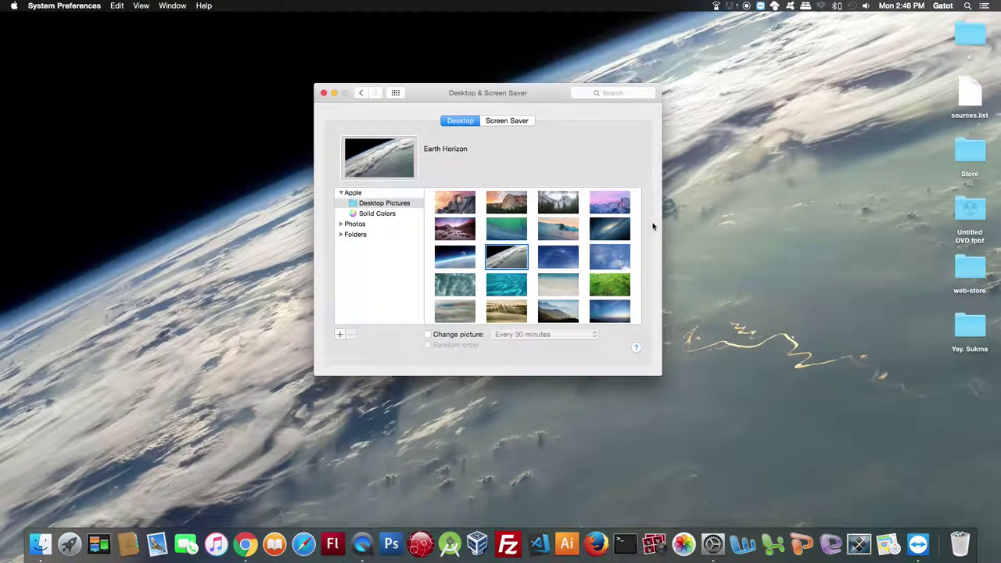
{"action": "left_click", "coordinate": [569, 229]}
{"action": "left_click", "coordinate": [565, 208]}
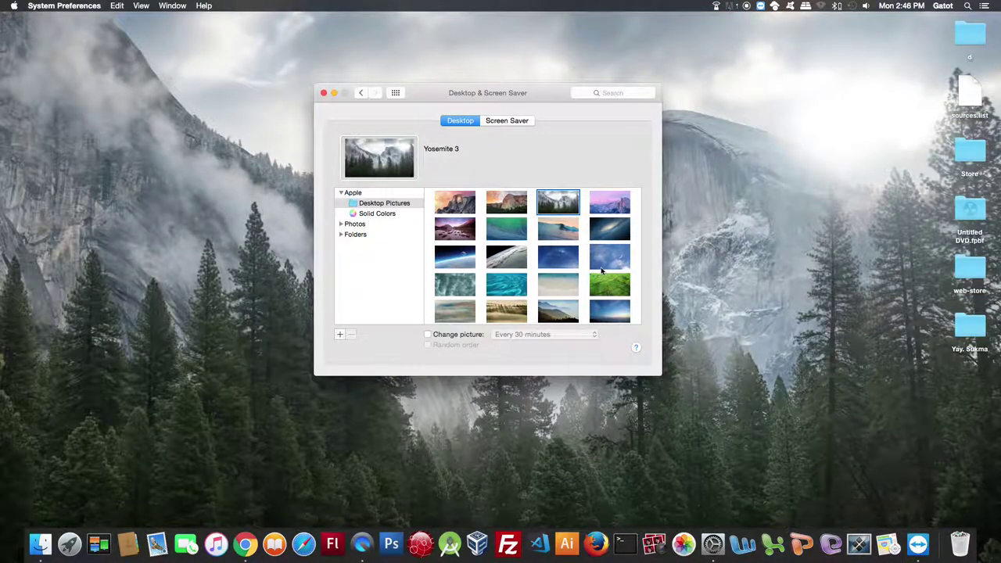
- Preview the portrait from the Photos library as the desktop background, and set Apple's Rolling Waves picture instead
{"action": "left_click", "coordinate": [357, 226]}
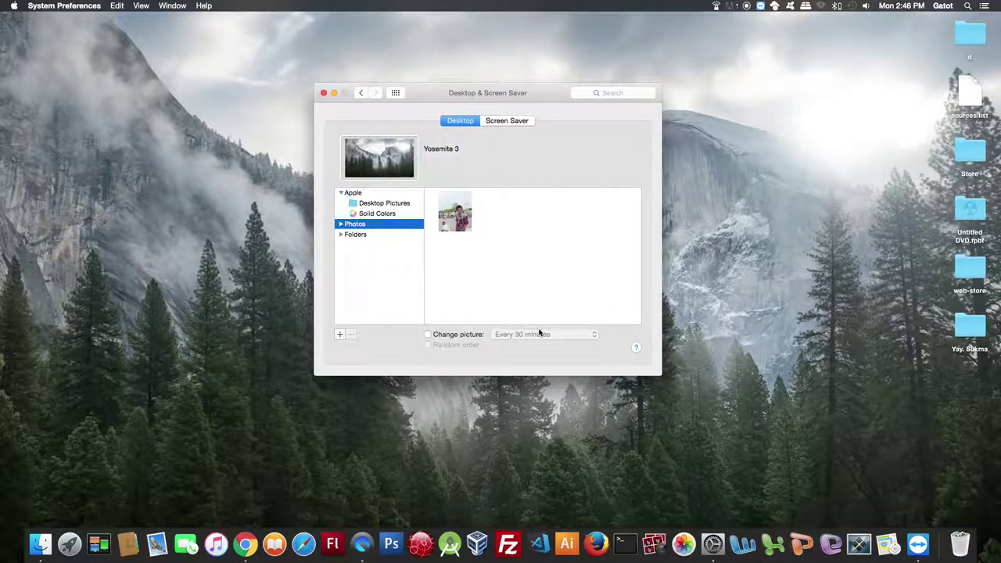
{"action": "left_click", "coordinate": [460, 222]}
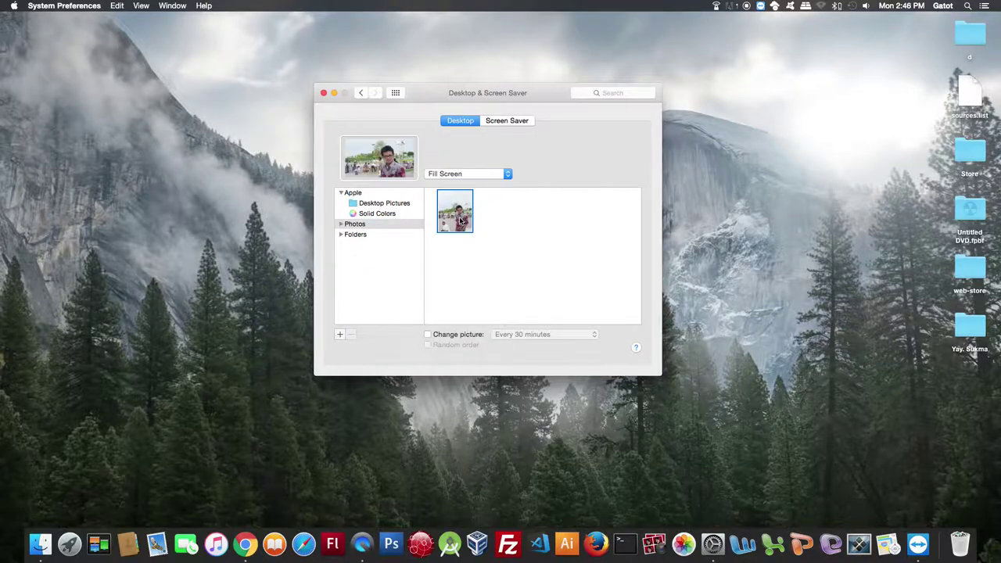
{"action": "left_click", "coordinate": [353, 193]}
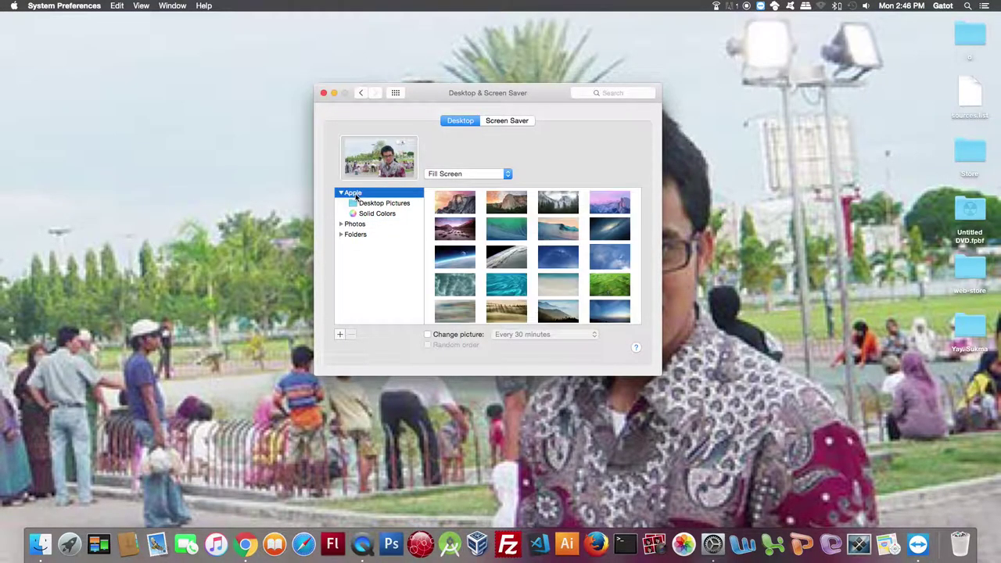
{"action": "left_click", "coordinate": [558, 227]}
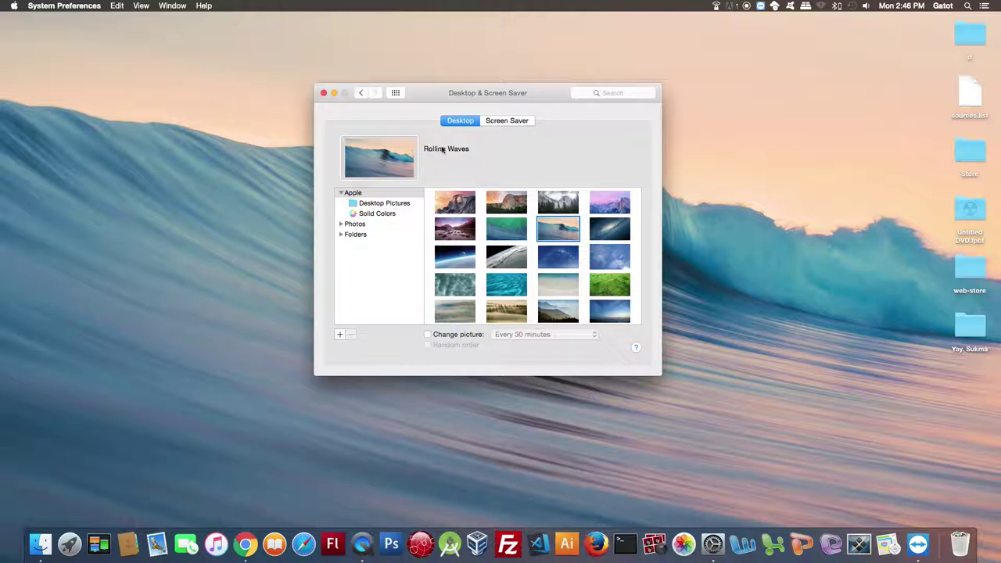
- Make the desktop picture change automatically, trying an interval of every 5 minutes and settling on every 15 minutes
{"action": "left_click", "coordinate": [468, 336]}
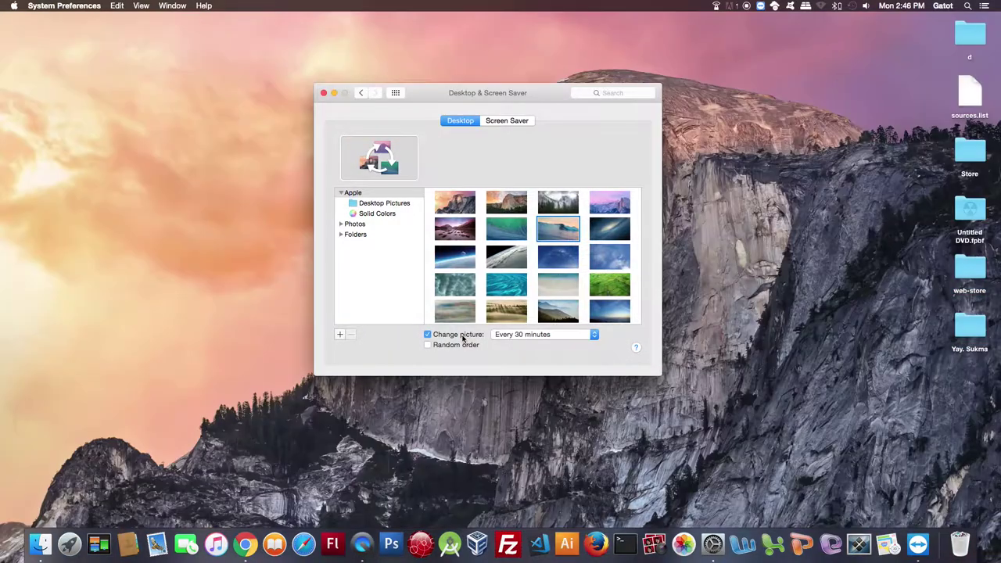
{"action": "left_click", "coordinate": [512, 336]}
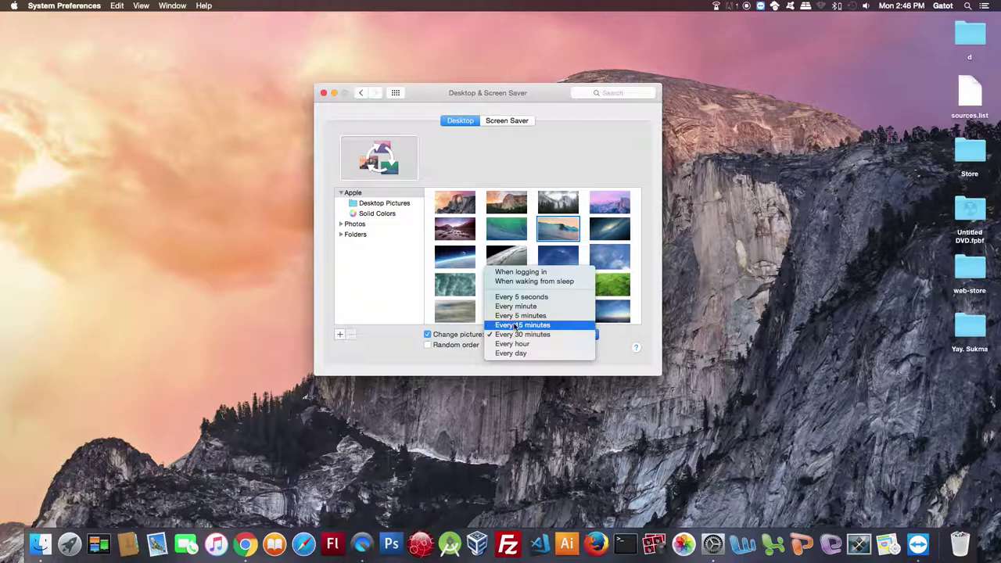
{"action": "left_click", "coordinate": [516, 317]}
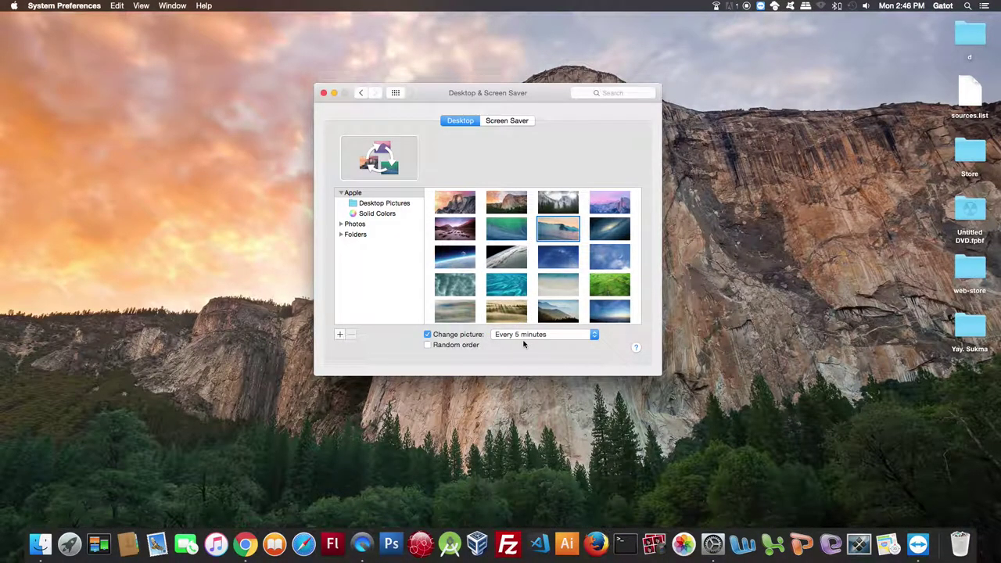
{"action": "left_click", "coordinate": [536, 336]}
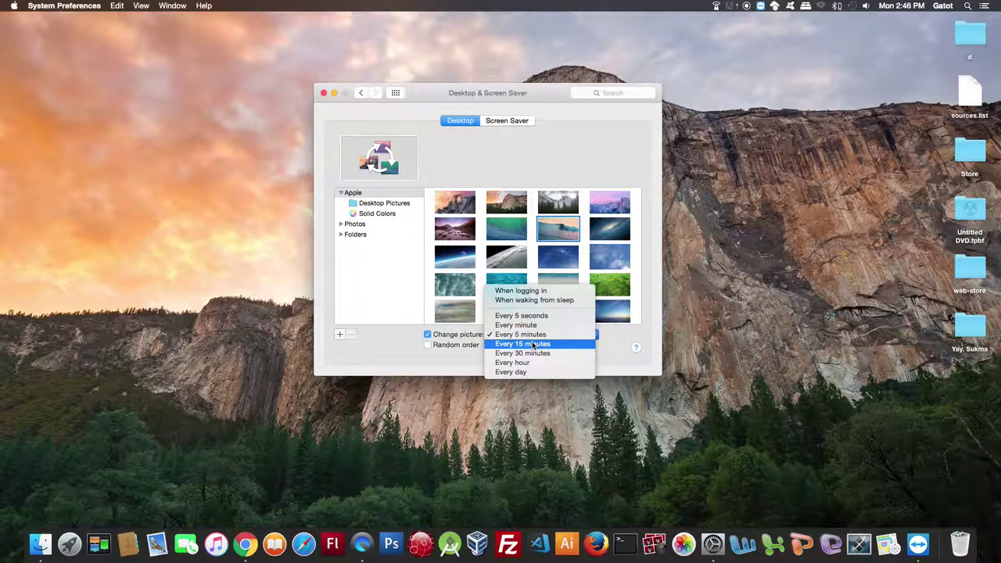
{"action": "left_click", "coordinate": [534, 344]}
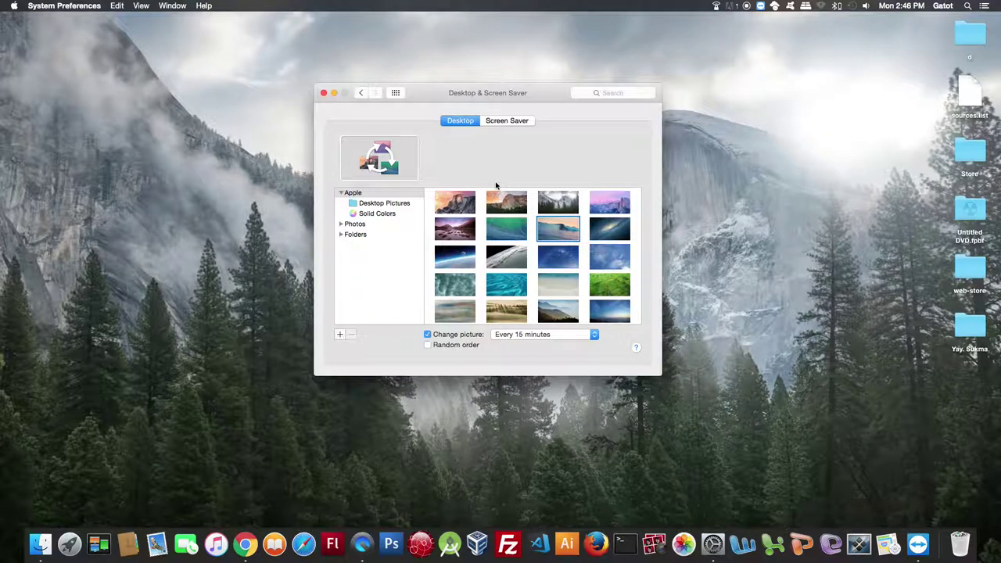
- Try the Sliding Panels and Reflections screen savers, and choose Shifting Tiles with National Geographic as the source
{"action": "left_click", "coordinate": [510, 121]}
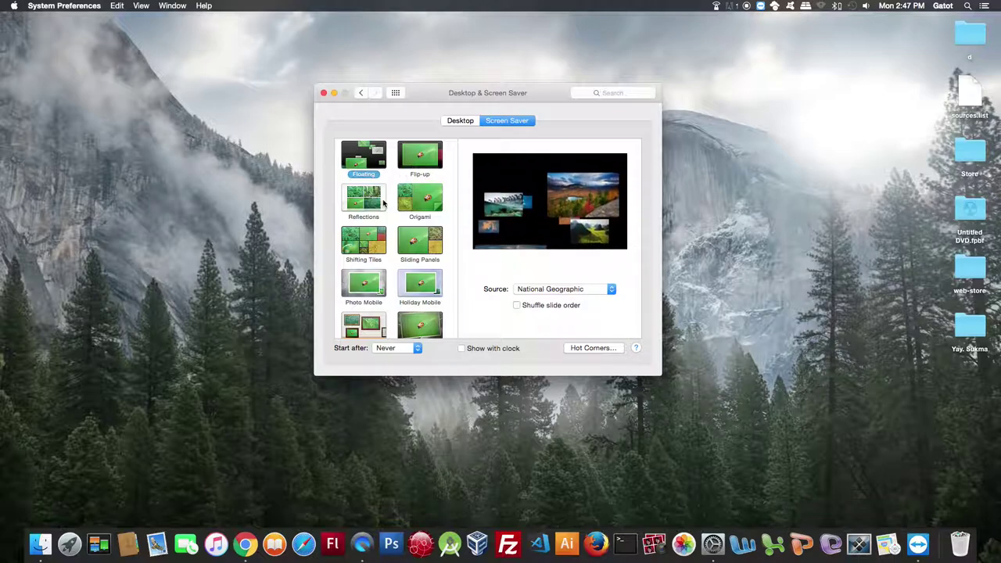
{"action": "left_click", "coordinate": [429, 247]}
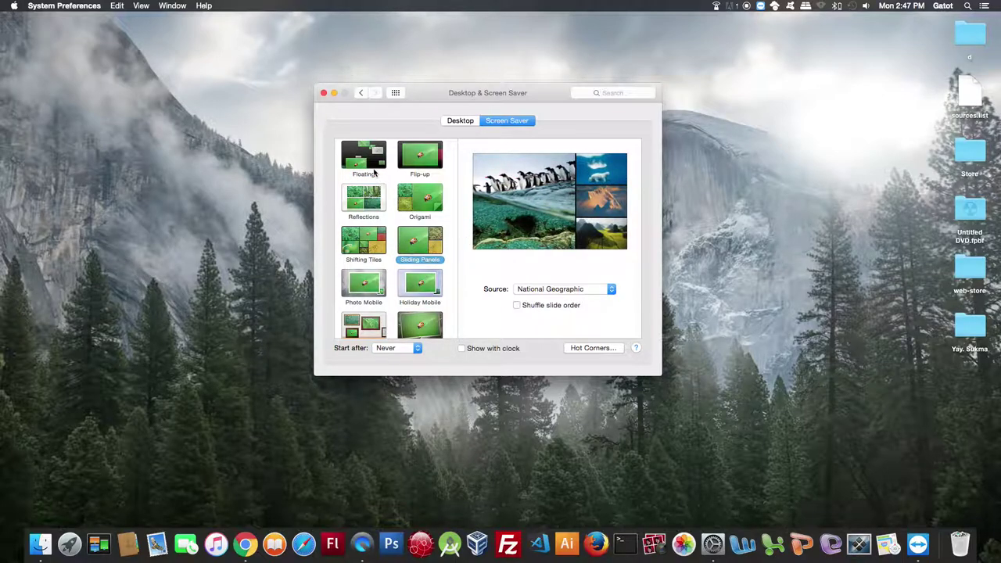
{"action": "left_click", "coordinate": [370, 205]}
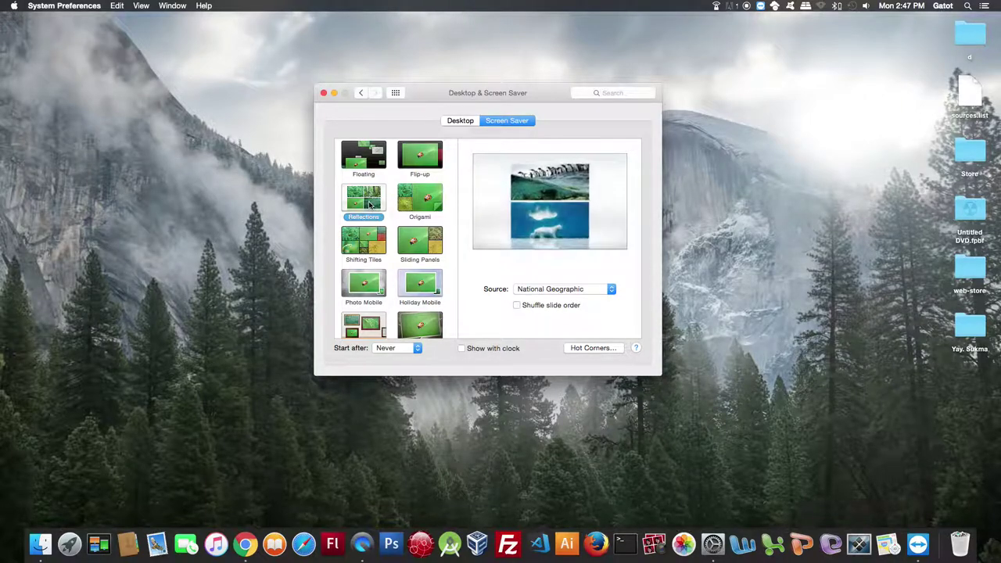
{"action": "left_click", "coordinate": [375, 249]}
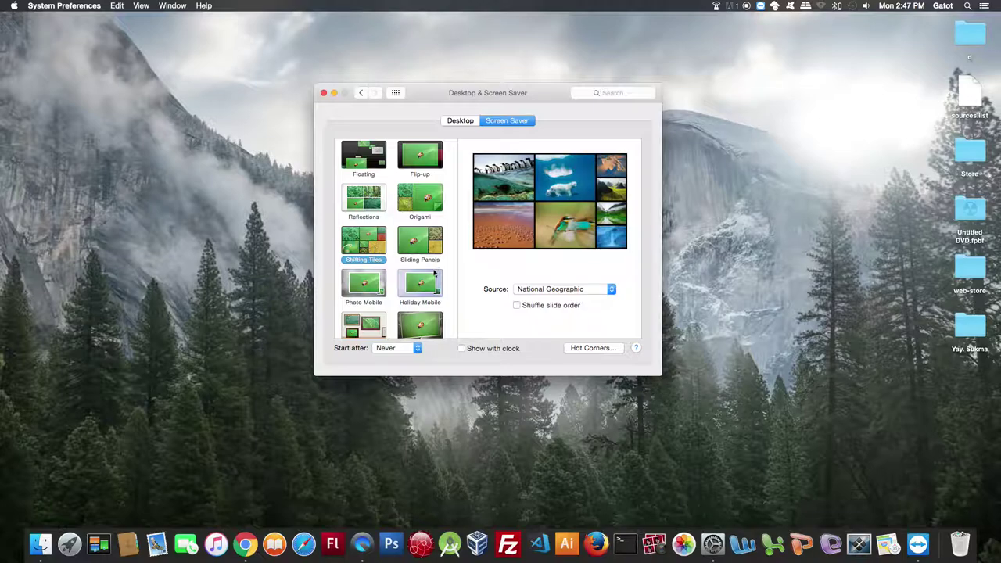
{"action": "scroll", "coordinate": [425, 299], "scroll_direction": "down", "scroll_amount": 2}
{"action": "scroll", "coordinate": [426, 299], "scroll_direction": "down", "scroll_amount": 2}
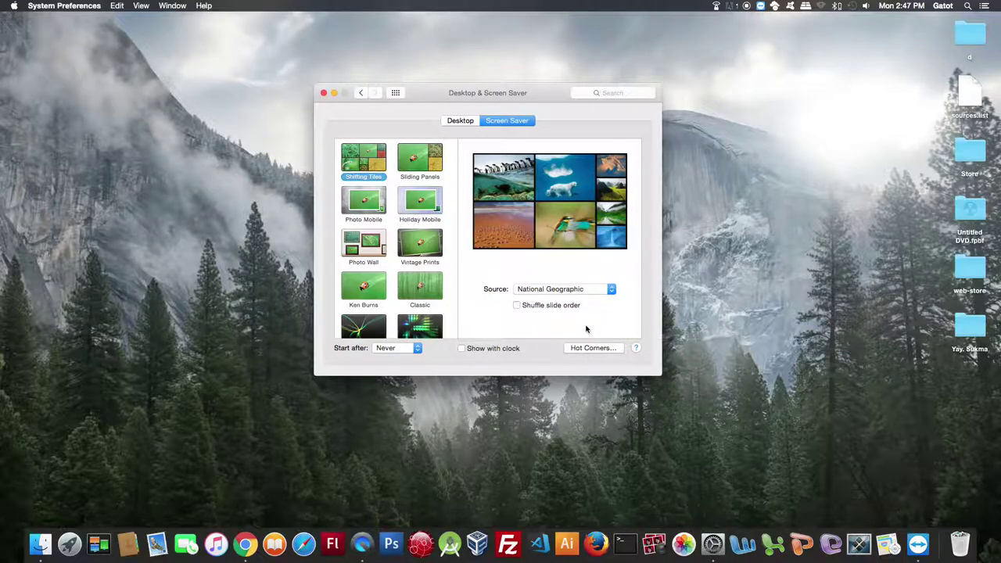
{"action": "mouse_move", "coordinate": [518, 221]}
{"action": "mouse_move", "coordinate": [481, 220]}
- In the Dock preferences, reduce the Dock size to about a third of its range and raise the magnification slightly
{"action": "left_click", "coordinate": [361, 93]}
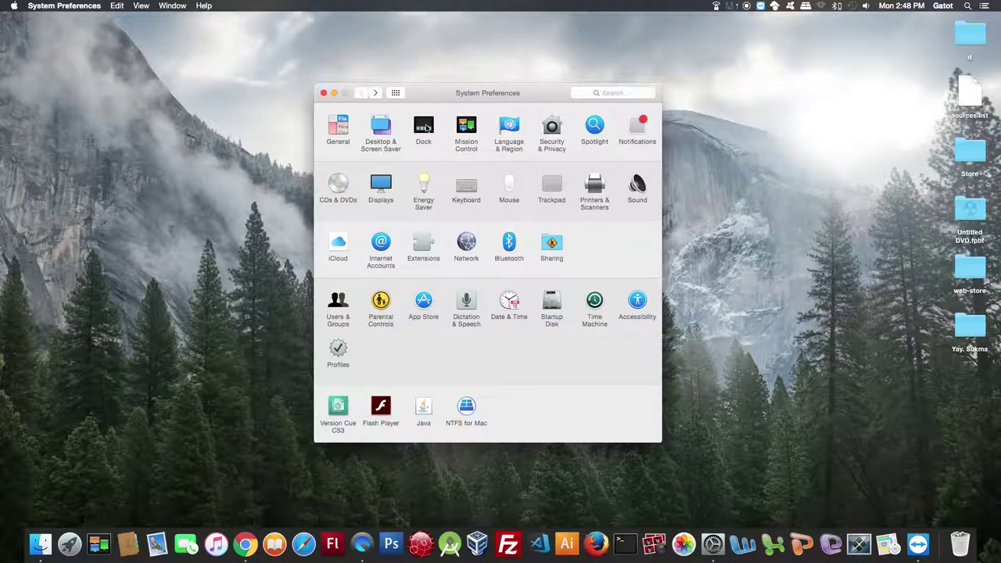
{"action": "left_click", "coordinate": [423, 133]}
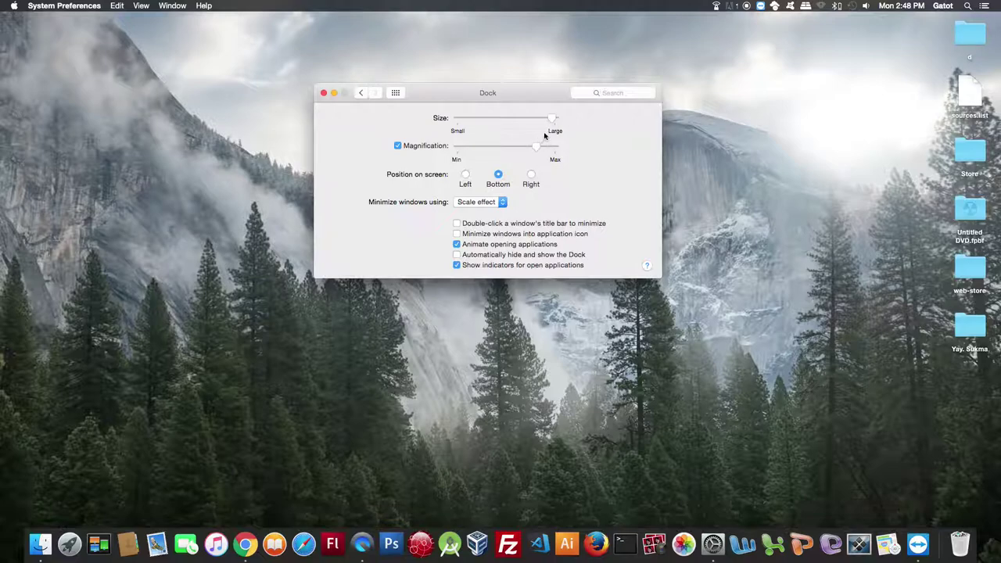
{"action": "left_click_drag", "start_coordinate": [553, 120], "coordinate": [494, 134]}
{"action": "mouse_move", "coordinate": [539, 151]}
{"action": "left_mouse_down"}
{"action": "mouse_move", "coordinate": [494, 149]}
{"action": "mouse_move", "coordinate": [541, 153]}
{"action": "left_mouse_up"}
- Try the Left and Right screen positions for the Dock, and set it back to Bottom
{"action": "left_click", "coordinate": [464, 175]}
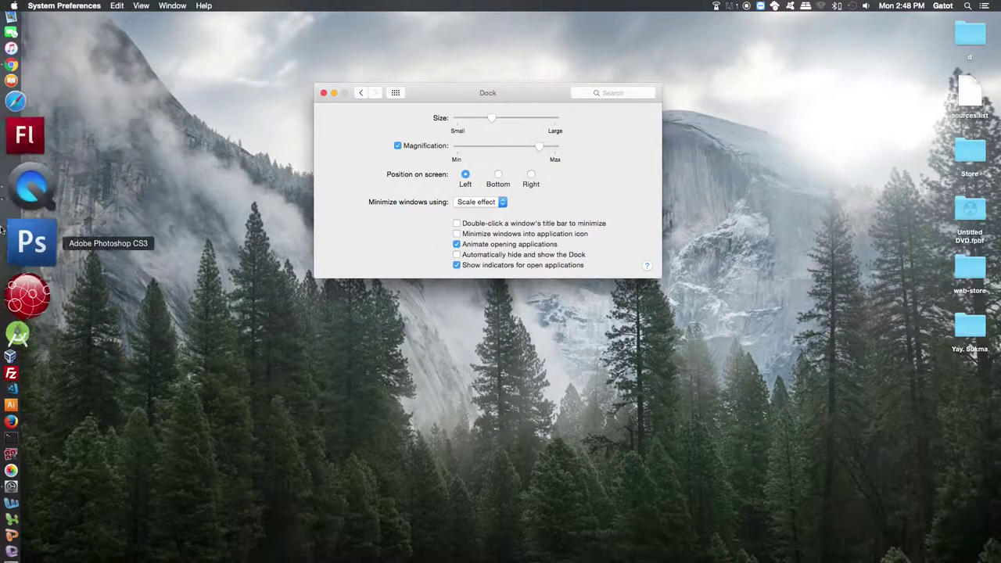
{"action": "left_click", "coordinate": [500, 176]}
{"action": "left_click", "coordinate": [531, 176]}
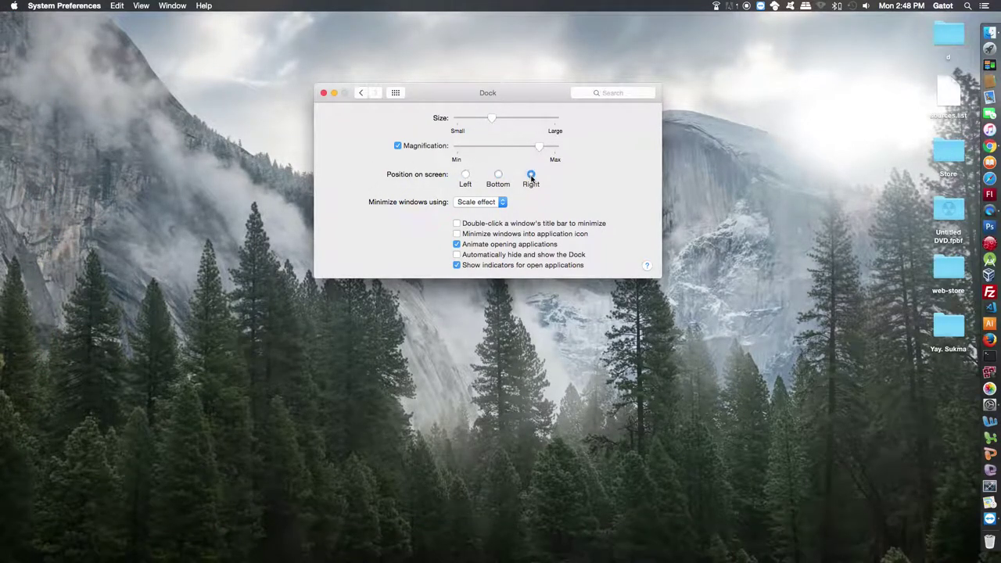
{"action": "left_click", "coordinate": [499, 177]}
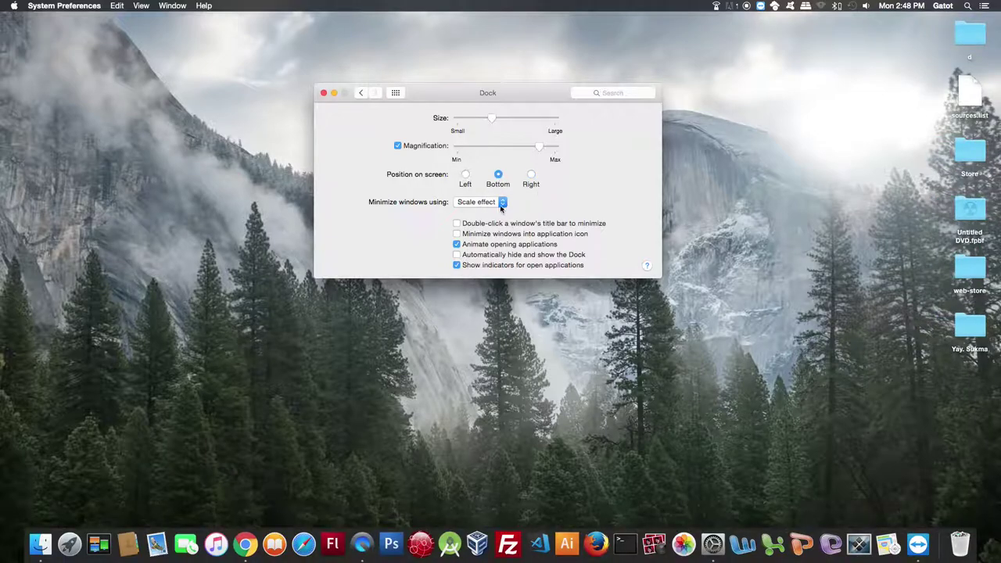
- Try the Genie effect for minimizing windows, switch back to Scale effect, and leave the Dock preferences
{"action": "left_click", "coordinate": [502, 203]}
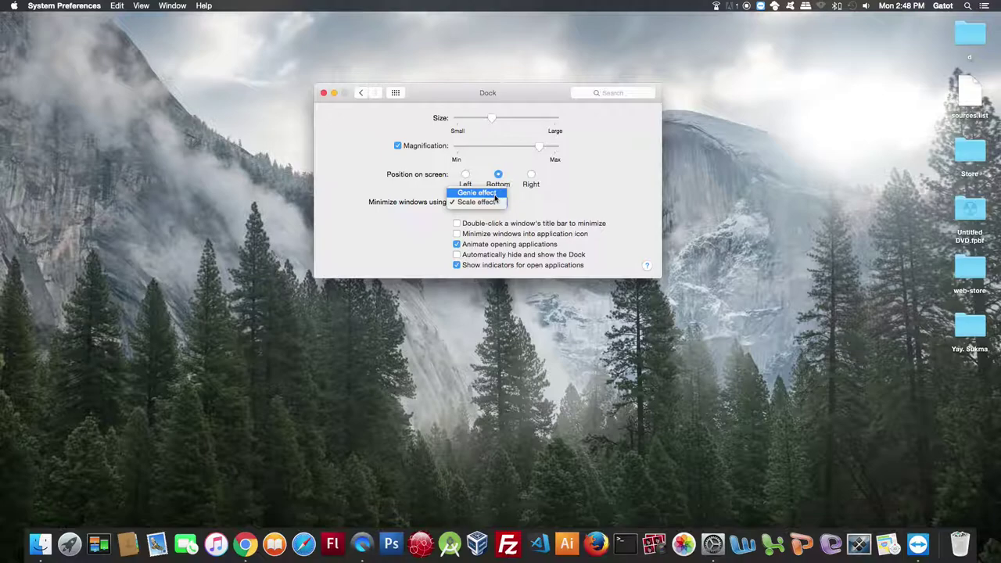
{"action": "left_click", "coordinate": [495, 193]}
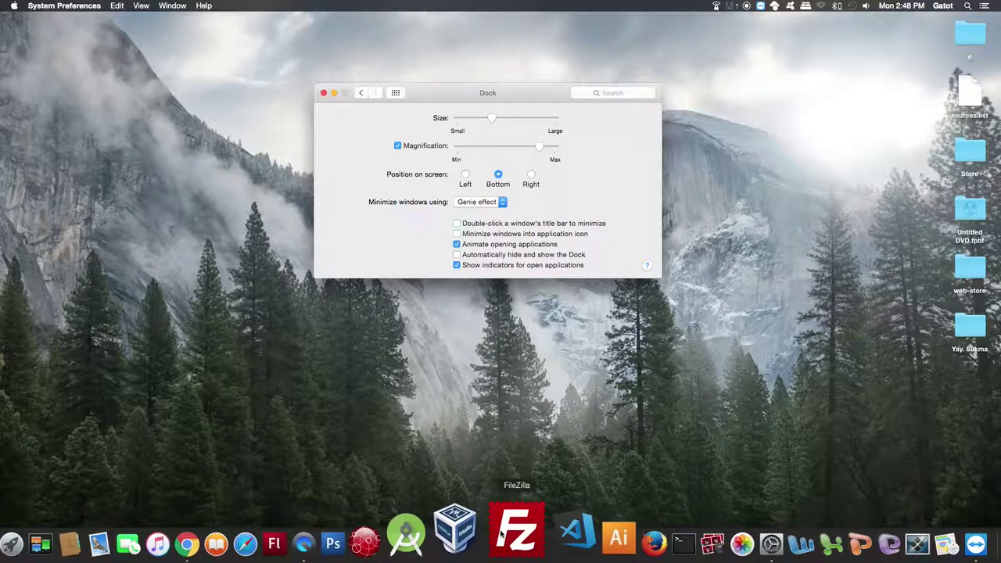
{"action": "left_click", "coordinate": [480, 202]}
{"action": "left_click", "coordinate": [478, 212]}
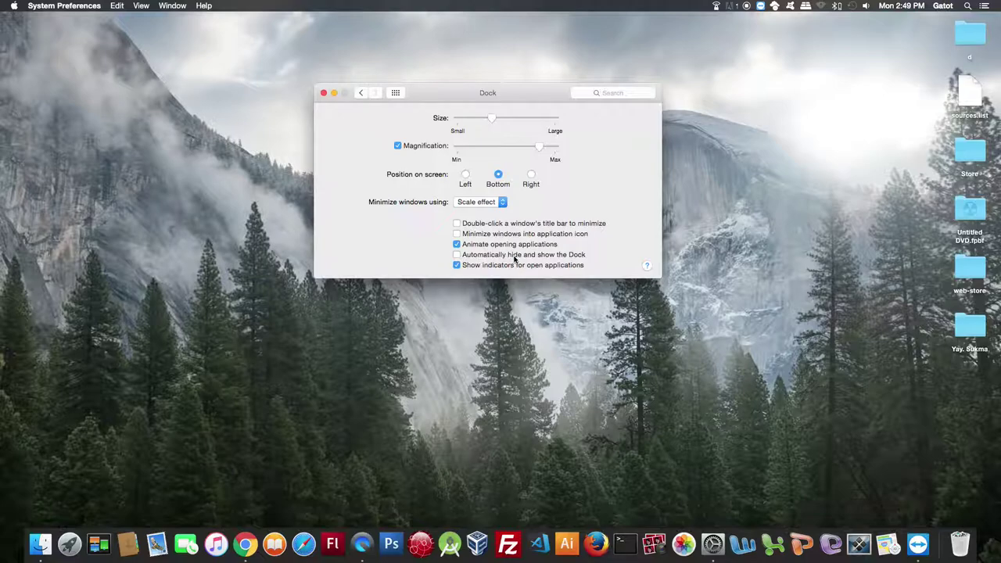
{"action": "left_click", "coordinate": [362, 93]}
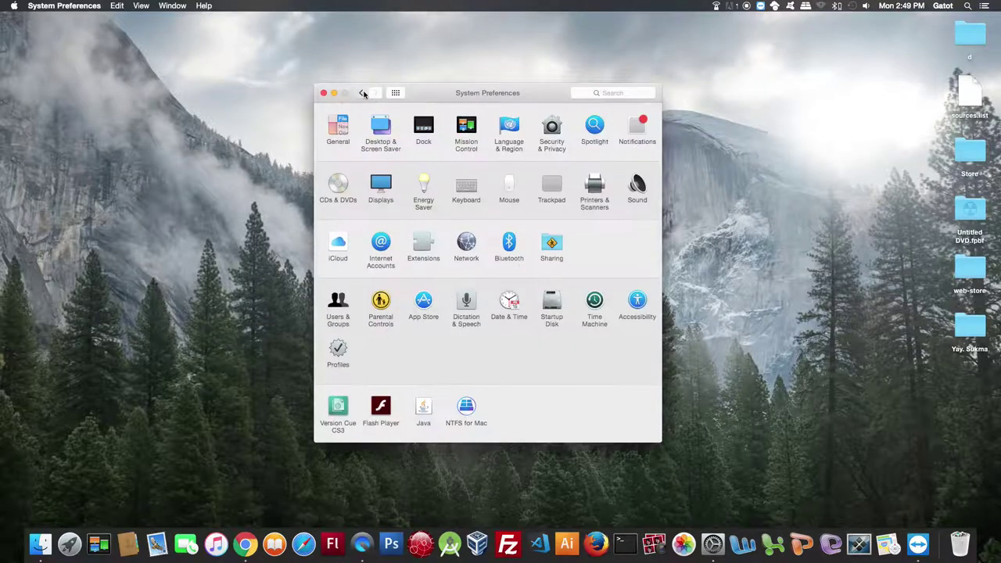